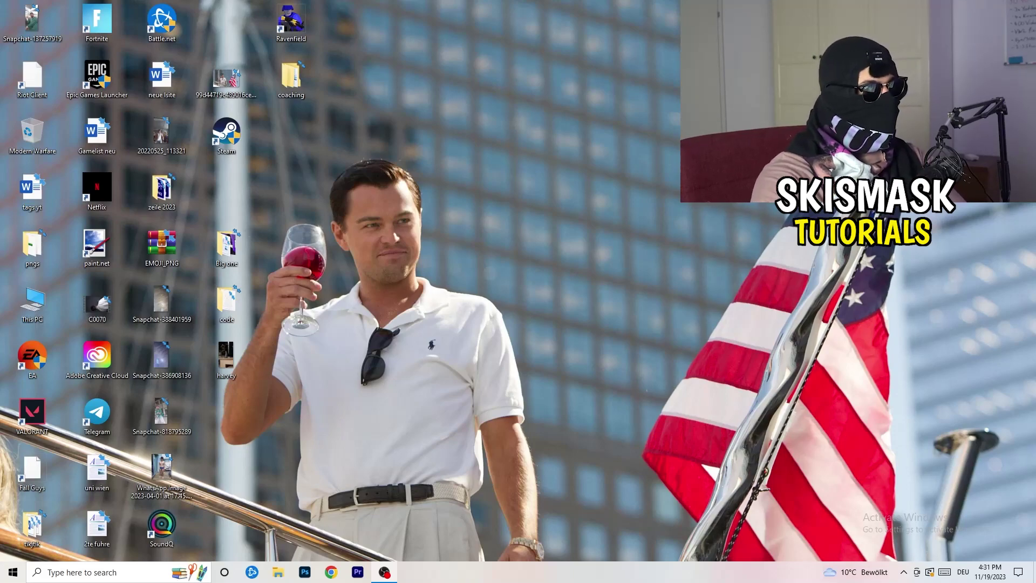
- Launch NVIDIA Control Panel from the desktop's right-click menu
{"action": "right_click", "coordinate": [557, 193]}
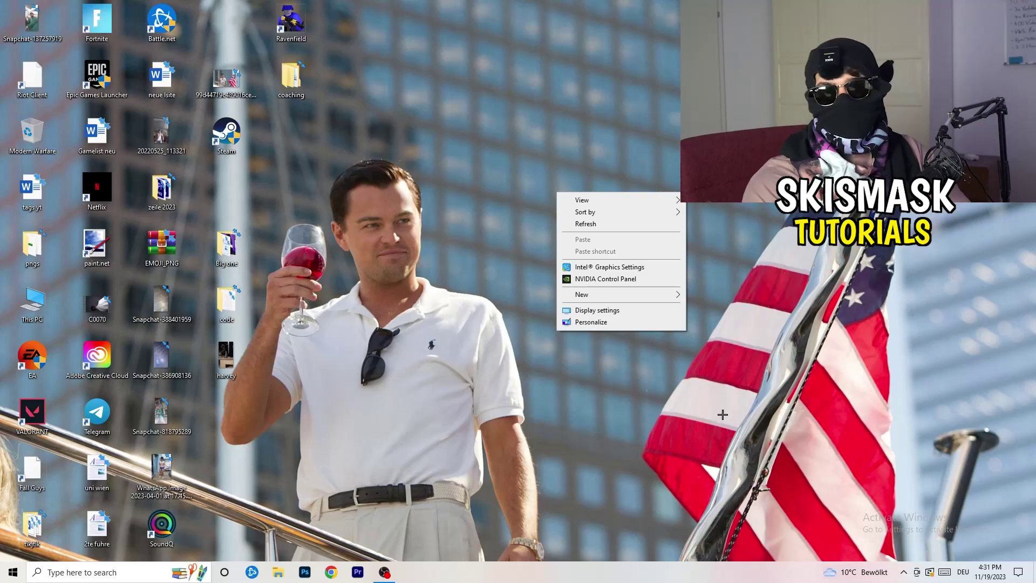
{"action": "left_click", "coordinate": [602, 279]}
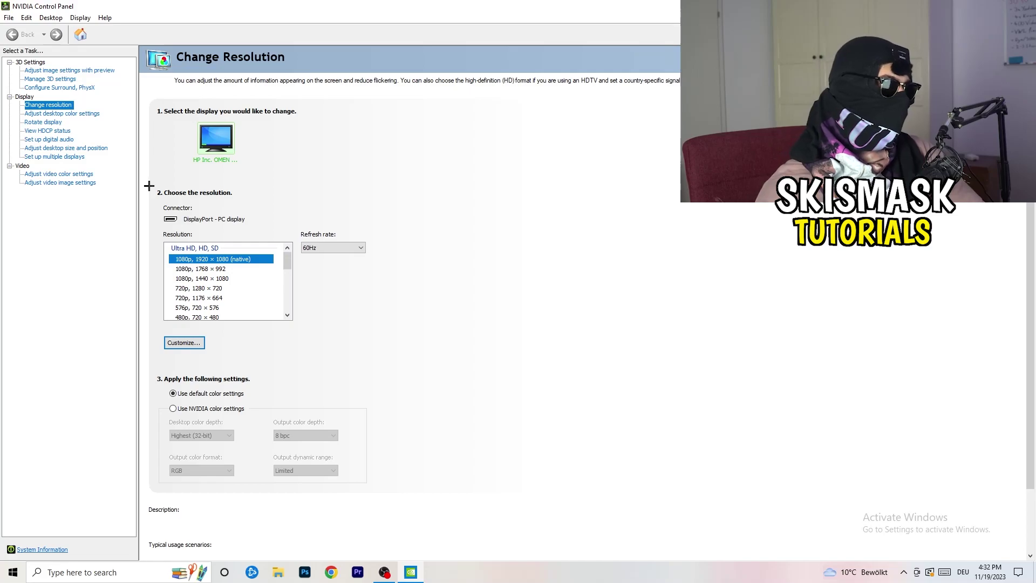
{"action": "left_click", "coordinate": [184, 342]}
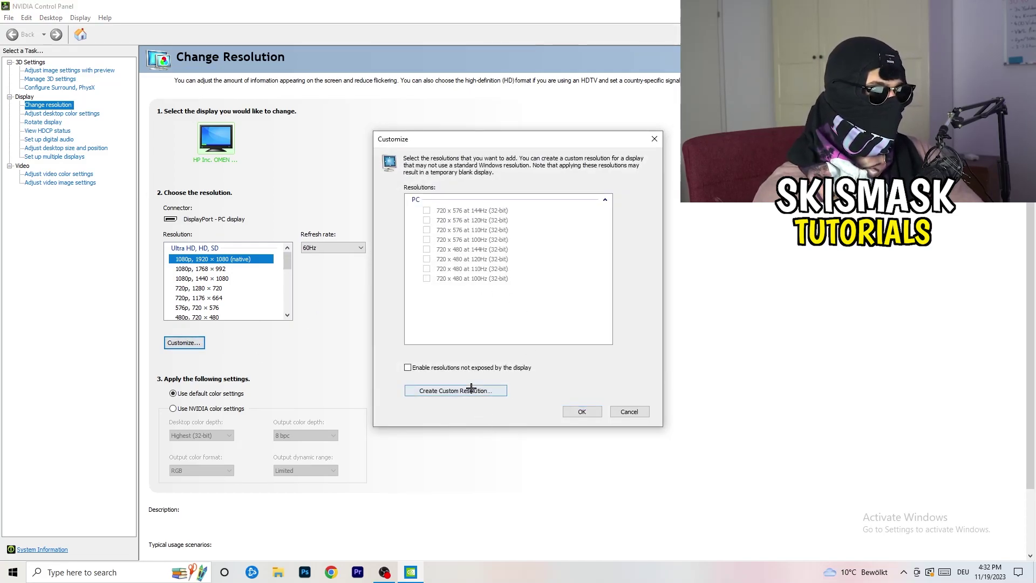
{"action": "left_click", "coordinate": [454, 391]}
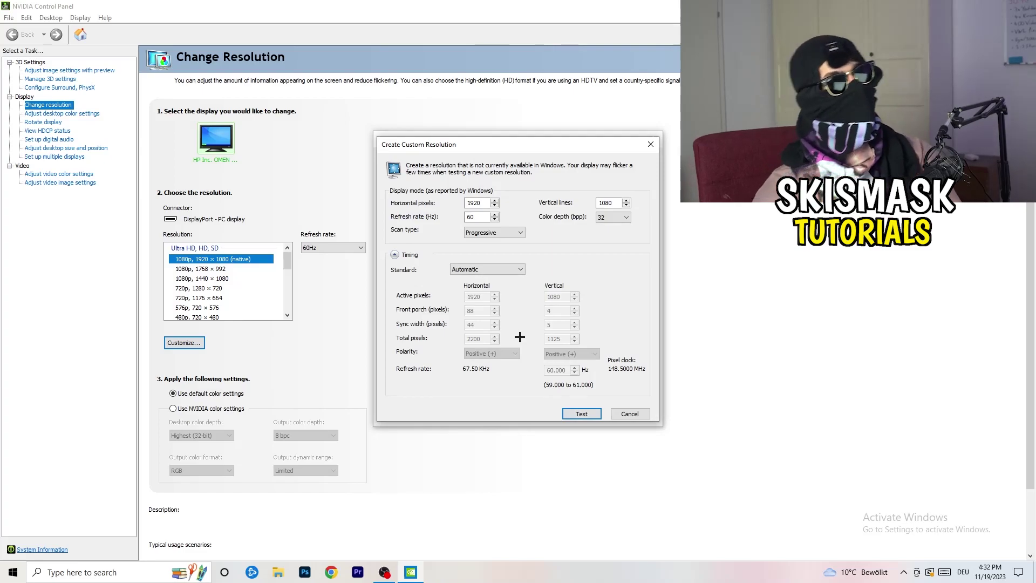
{"action": "double_click", "coordinate": [484, 203]}
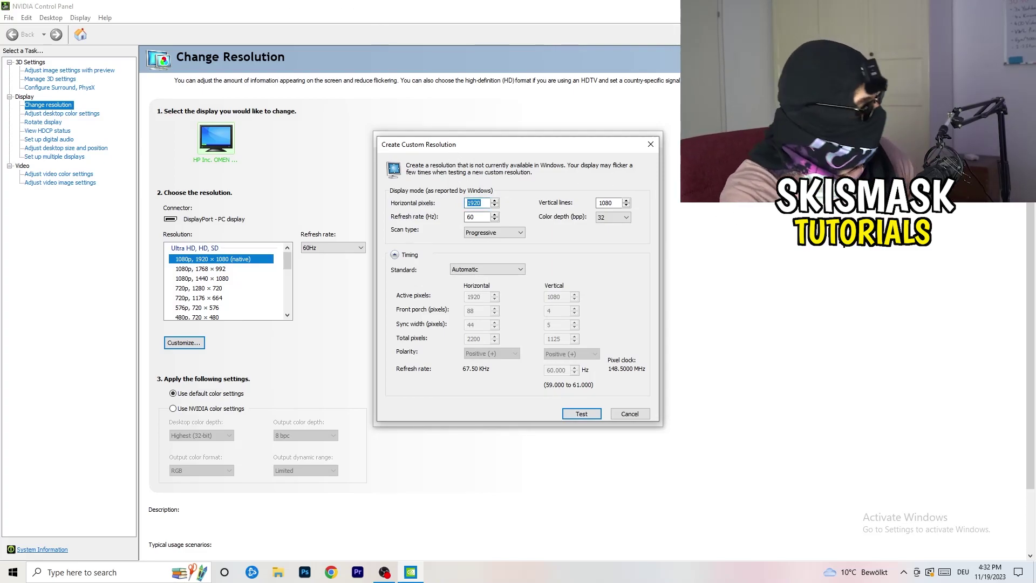
{"action": "type", "text": "1140"}
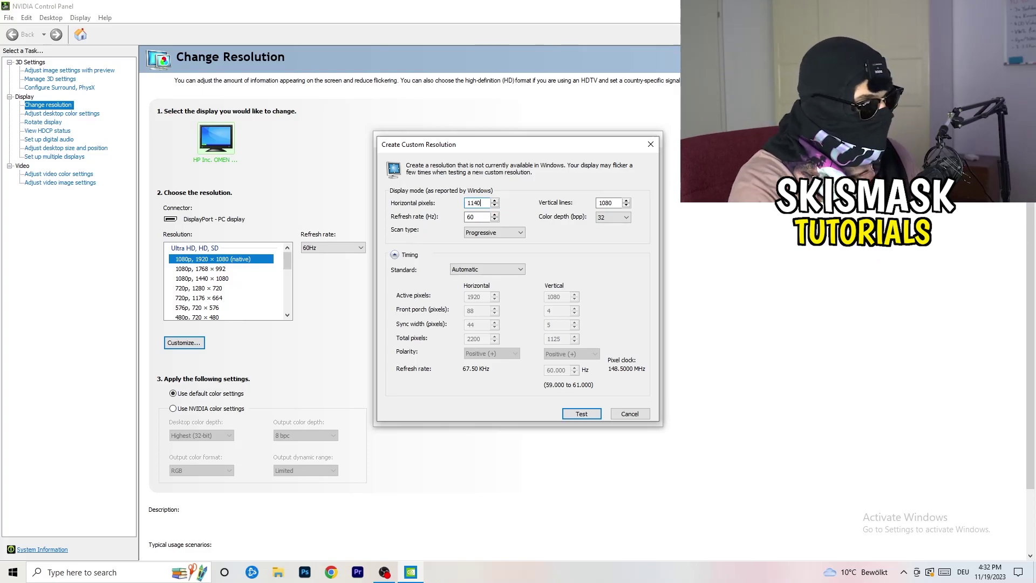
{"action": "key", "text": "BackSpace"}
{"action": "key", "text": "BackSpace"}
{"action": "key", "text": "BackSpace"}
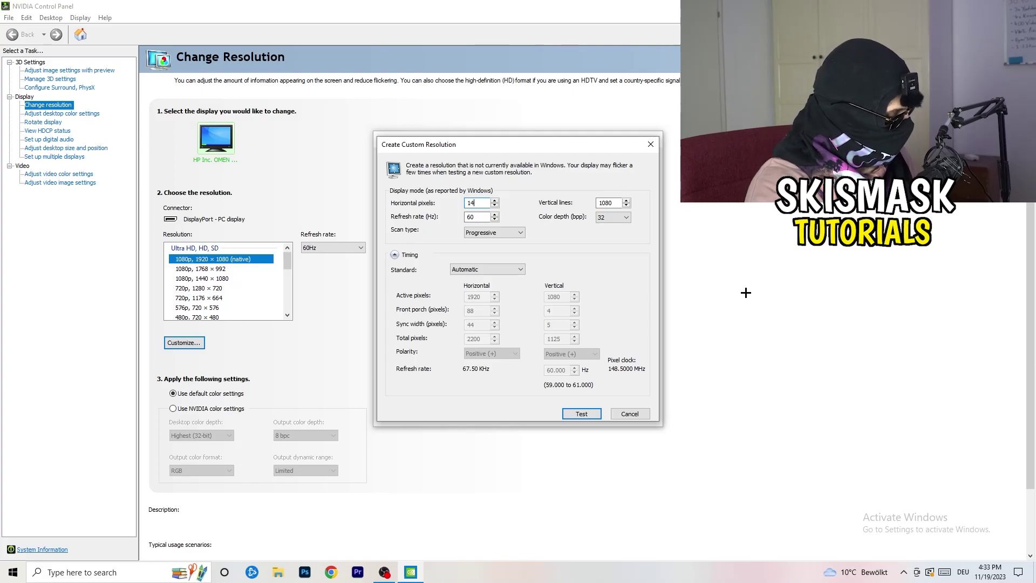
{"action": "type", "text": "40"}
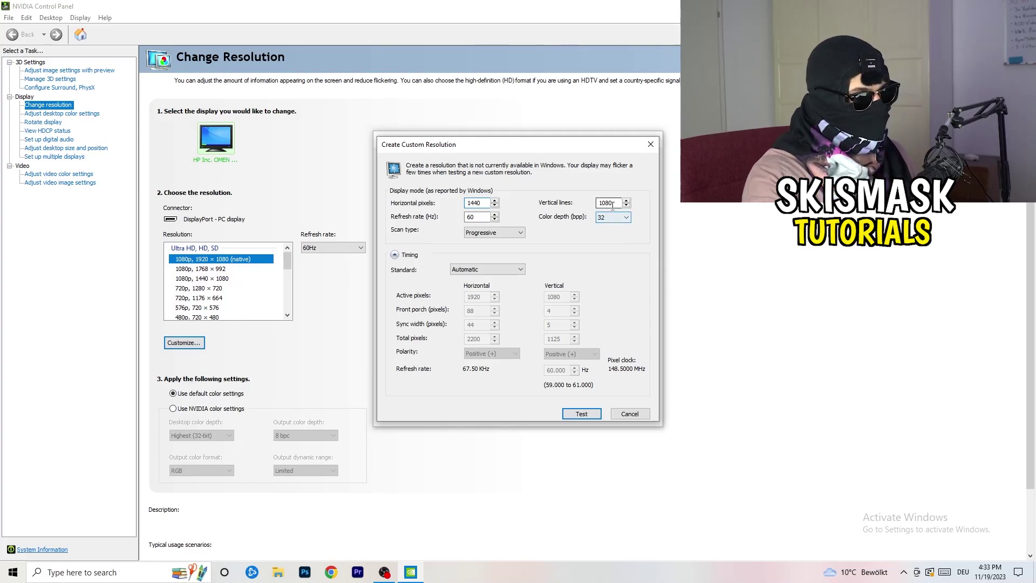
{"action": "type", "text": "10"}
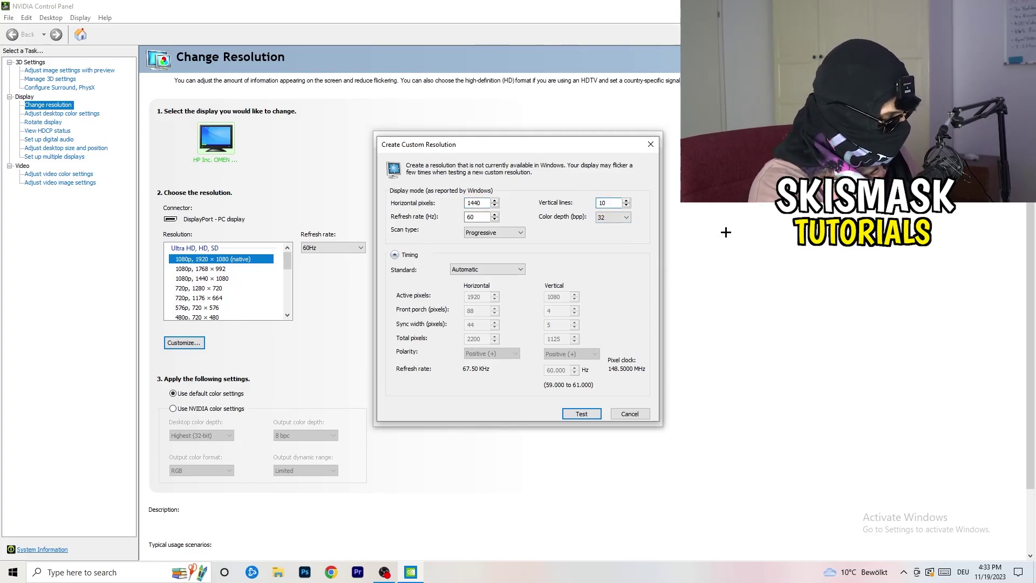
{"action": "type", "text": "40"}
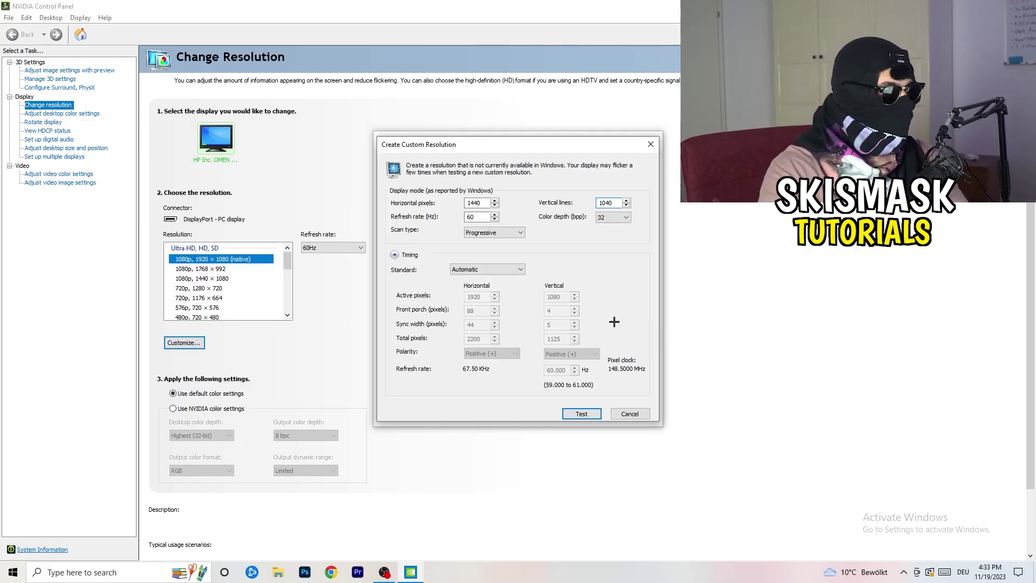
{"action": "left_click", "coordinate": [494, 232]}
{"action": "left_click", "coordinate": [500, 269]}
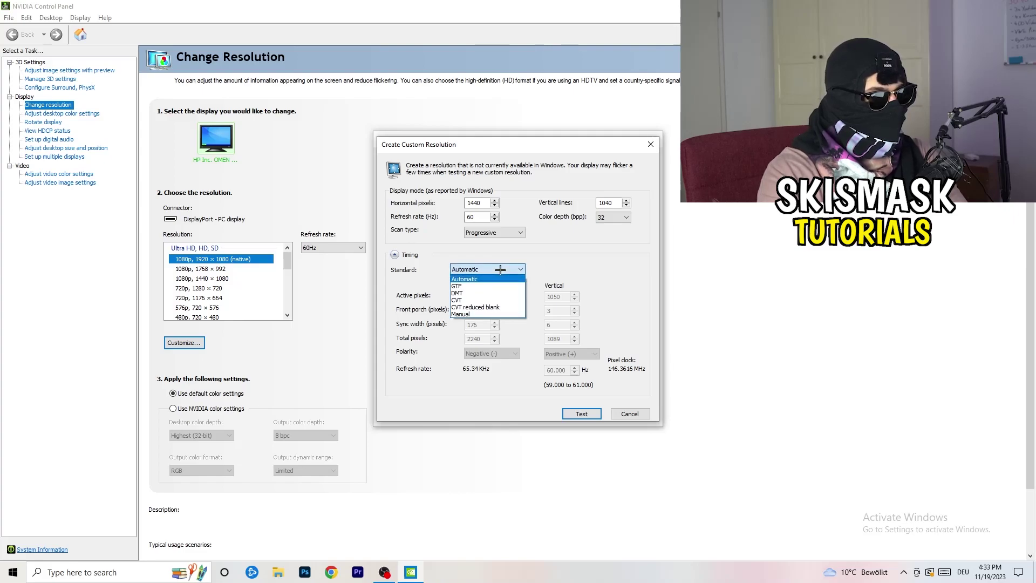
{"action": "left_click", "coordinate": [570, 275]}
{"action": "left_click", "coordinate": [487, 270]}
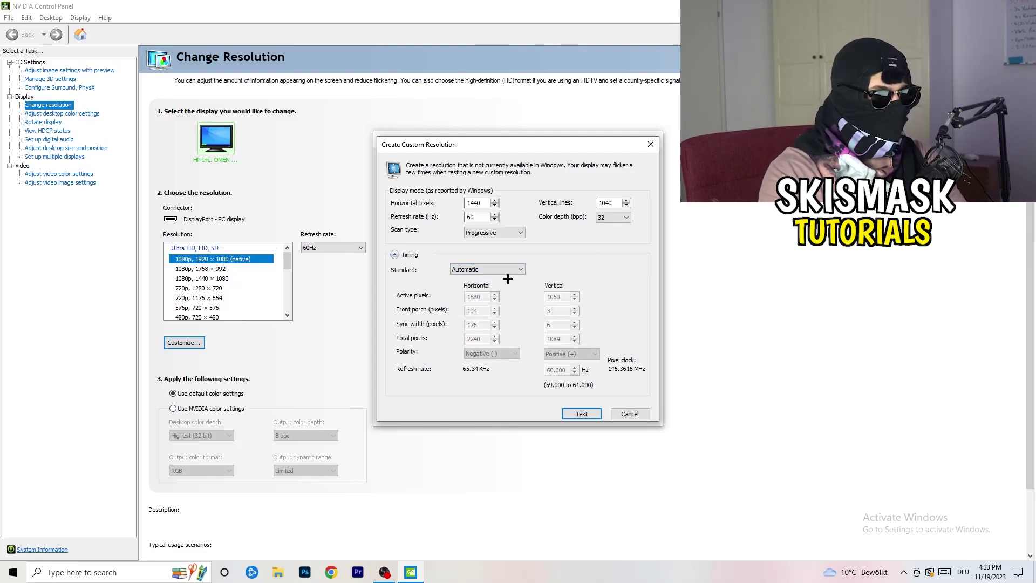
{"action": "left_click", "coordinate": [486, 269]}
{"action": "left_click", "coordinate": [486, 296]}
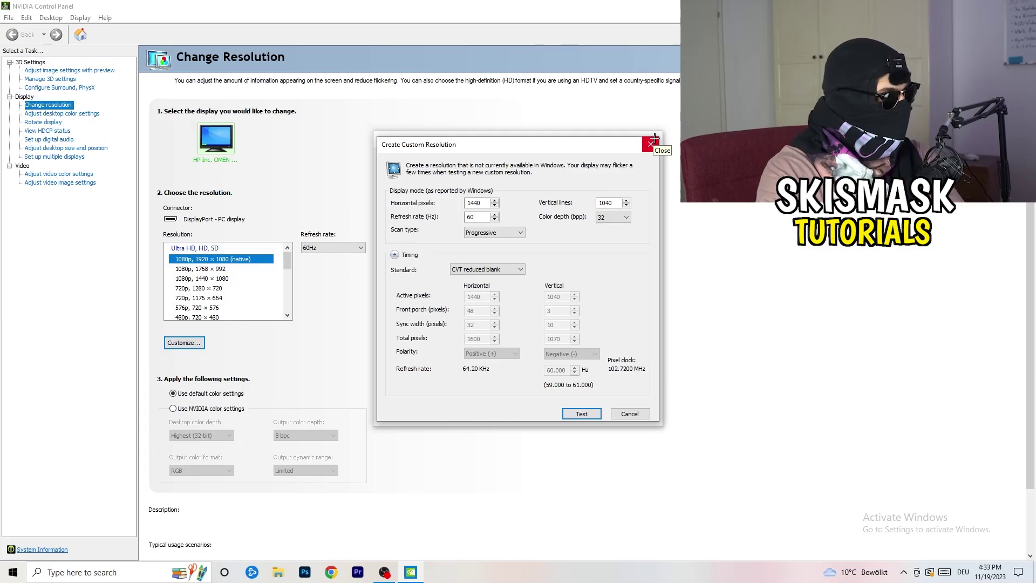
{"action": "left_click", "coordinate": [654, 144]}
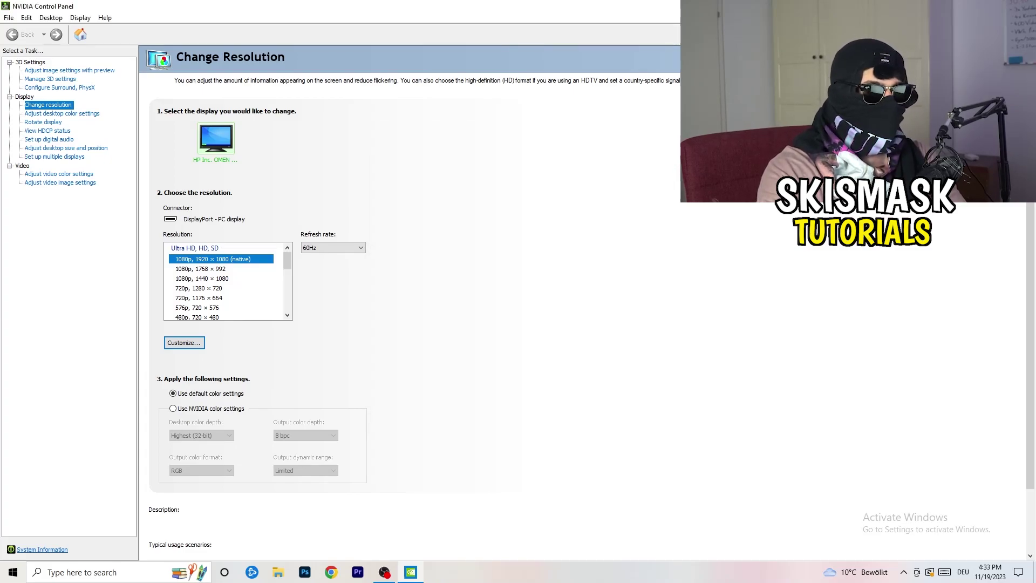
- Close NVIDIA Control Panel and open the System display settings in Windows Settings
{"action": "key", "text": "alt+F4"}
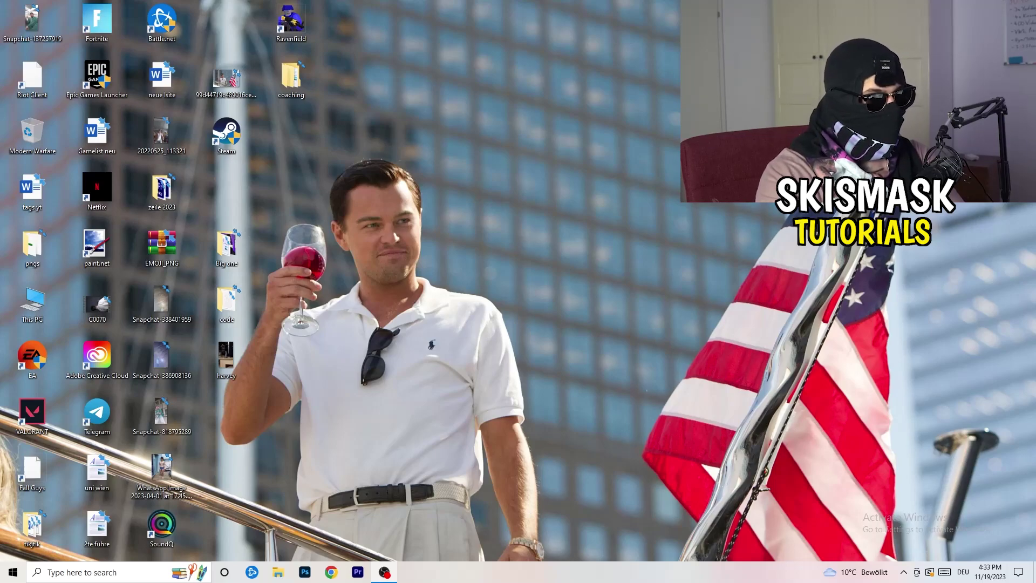
{"action": "left_click", "coordinate": [13, 572]}
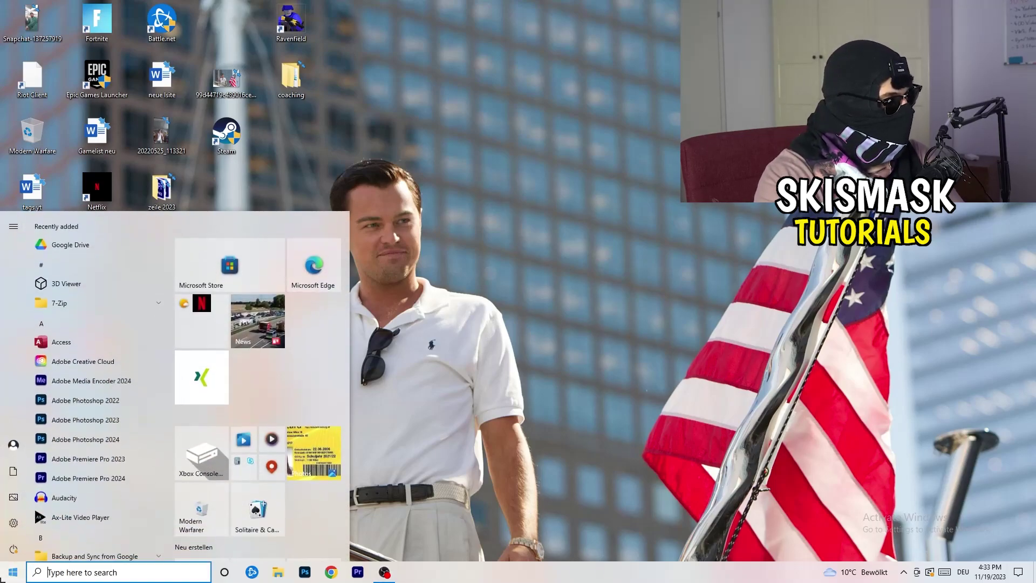
{"action": "left_click", "coordinate": [14, 523]}
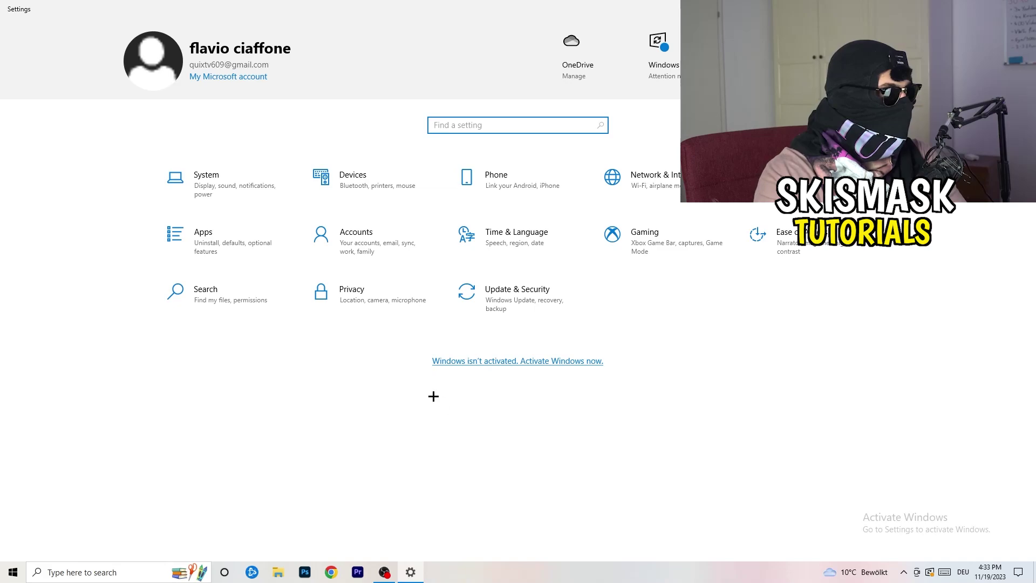
{"action": "left_click", "coordinate": [231, 182]}
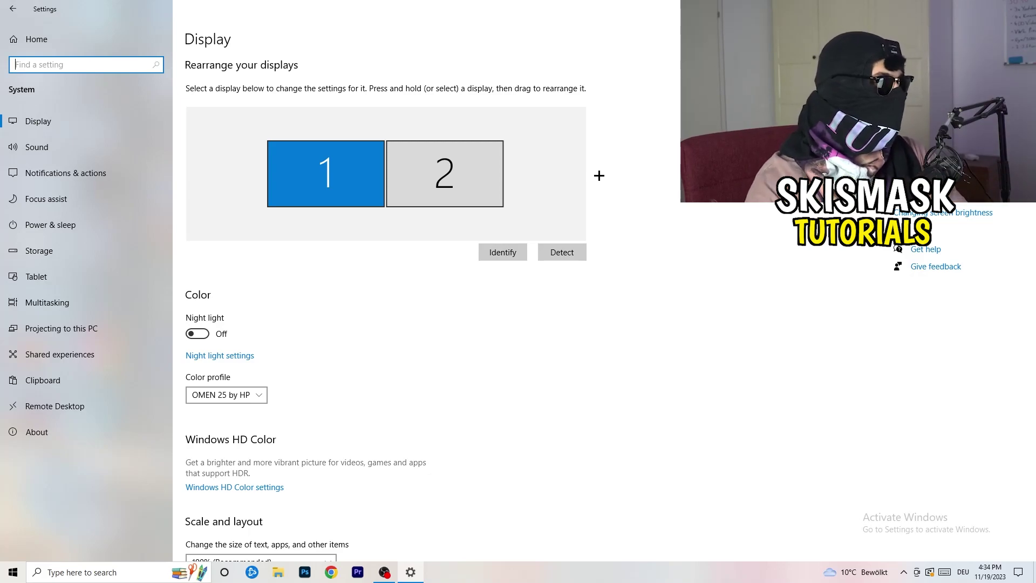
{"action": "scroll", "coordinate": [340, 263], "scroll_direction": "down", "scroll_amount": 3}
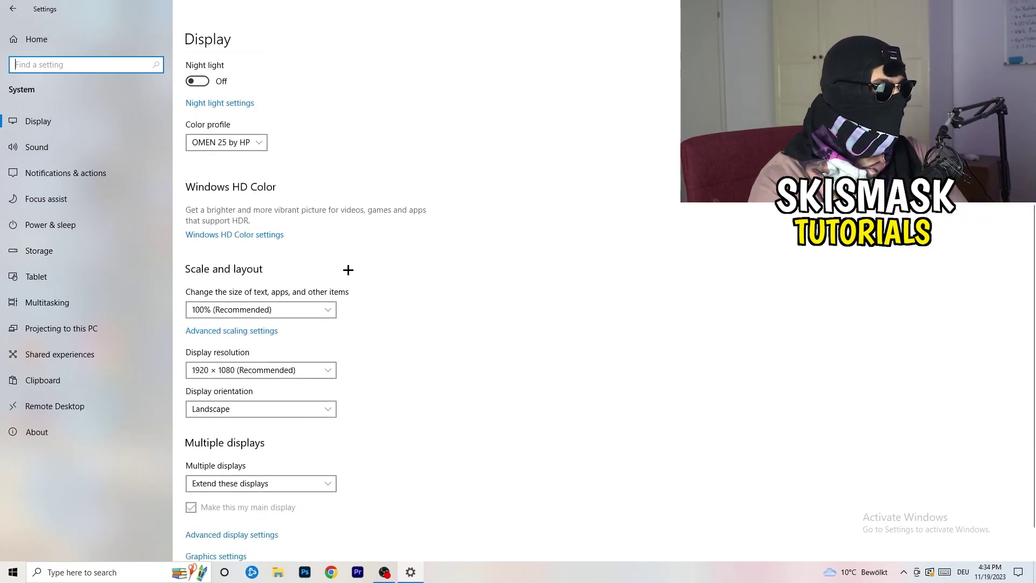
- Review the Scale dropdown choices, leaving scaling at 100%
{"action": "left_click", "coordinate": [304, 258]}
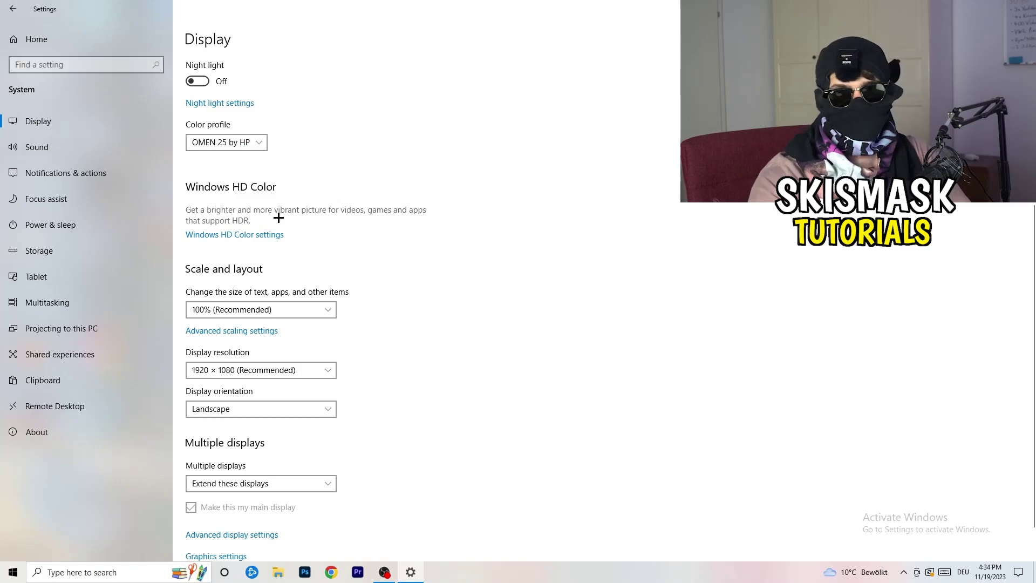
{"action": "scroll", "coordinate": [228, 239], "scroll_direction": "down", "scroll_amount": 1}
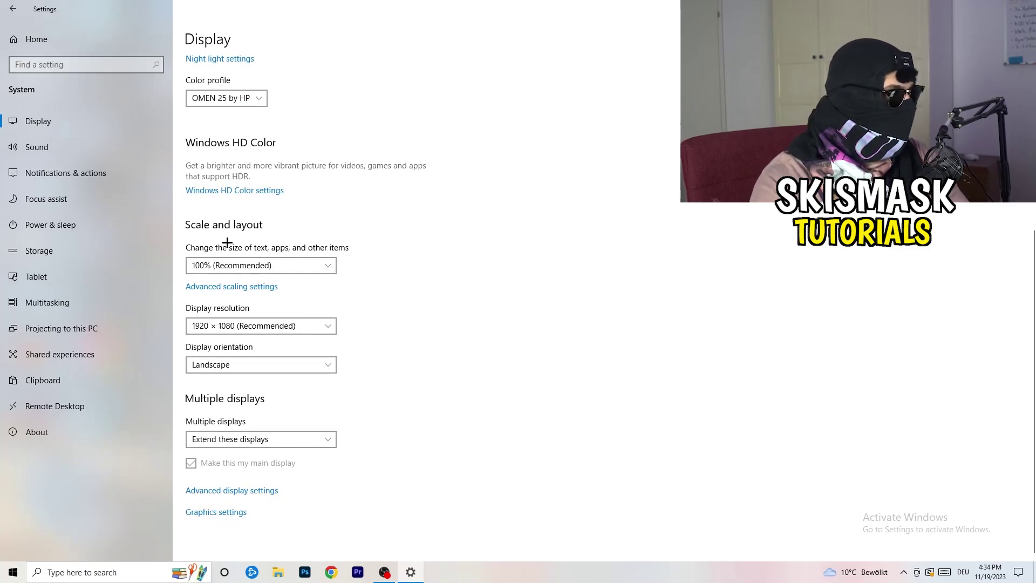
{"action": "left_click", "coordinate": [318, 260]}
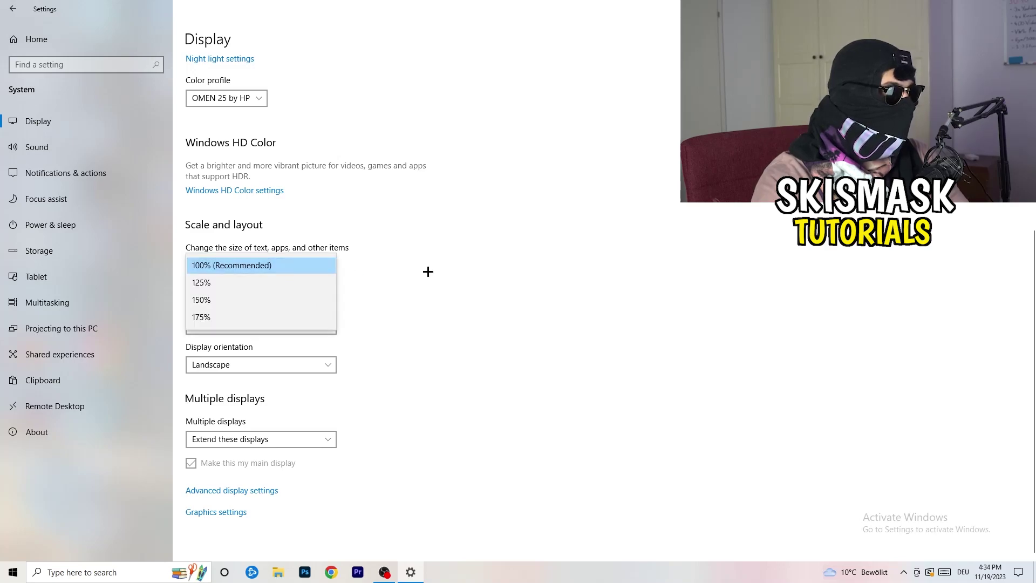
{"action": "left_click", "coordinate": [507, 254]}
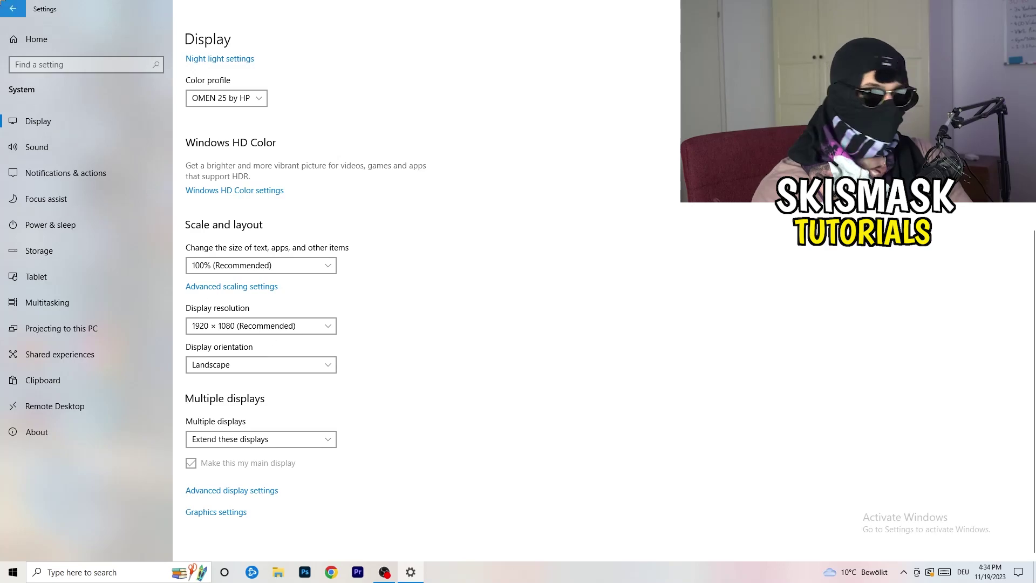
- Go back to the Settings home page and open the Gaming settings for Xbox Game Bar
{"action": "key", "text": "BackSpace"}
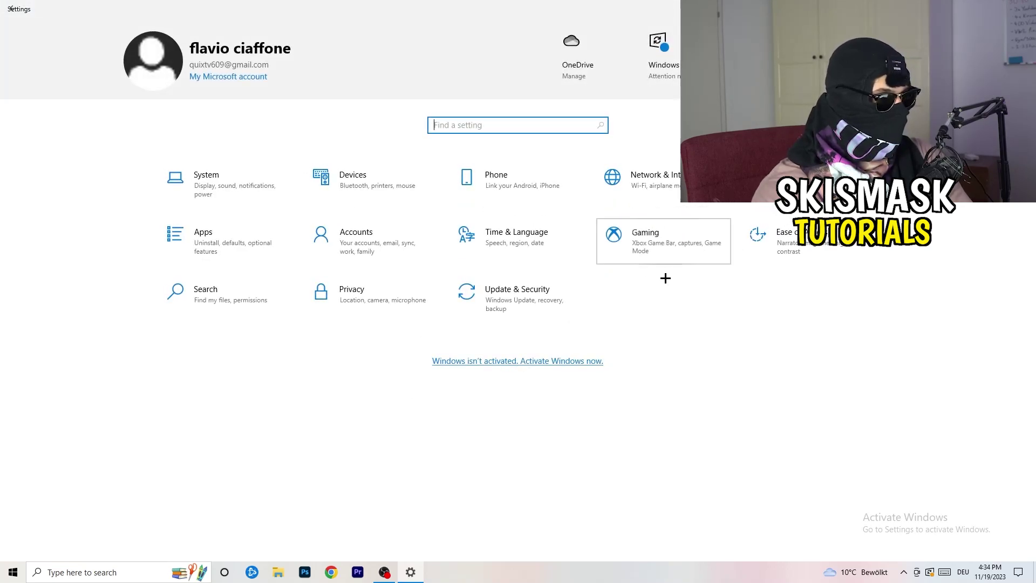
{"action": "left_click", "coordinate": [663, 243]}
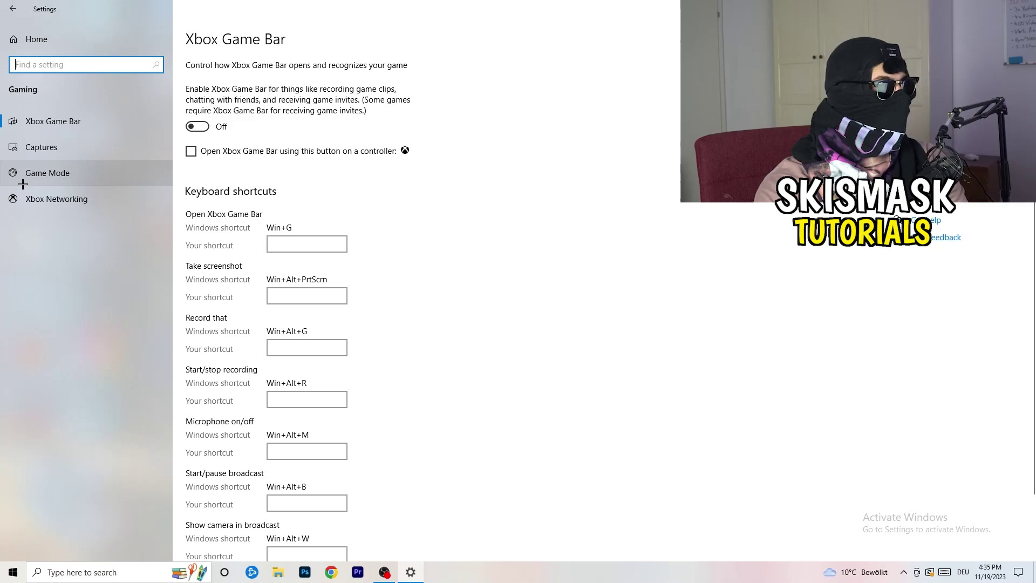
- Check that Game Mode is on, then close Settings with Alt+F4
{"action": "left_click", "coordinate": [61, 172]}
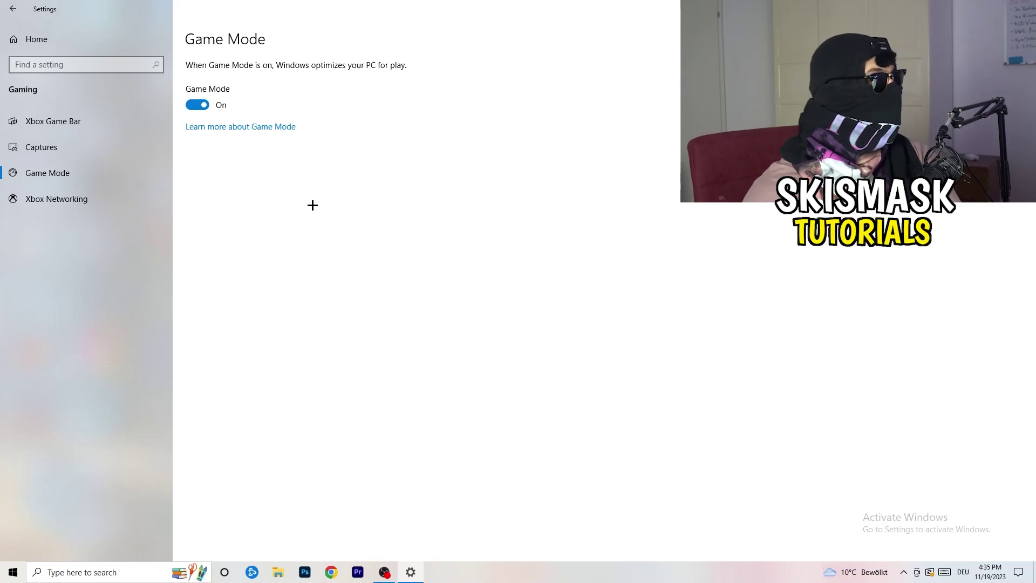
{"action": "key", "text": "alt+F4"}
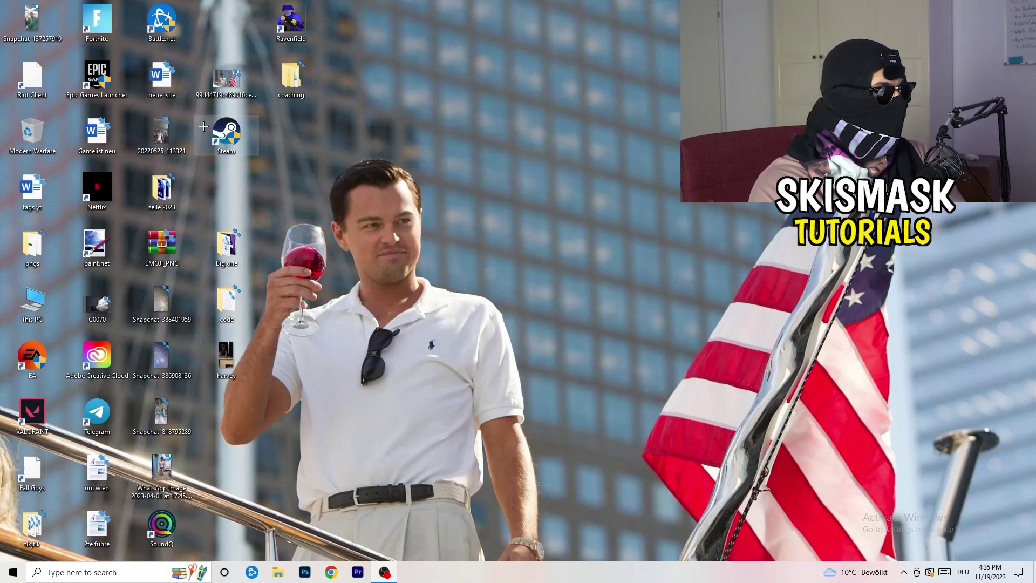
- Move the Steam shortcut to the desktop centre and open its Properties window
{"action": "left_click_drag", "start_coordinate": [226, 137], "coordinate": [549, 193]}
{"action": "right_click", "coordinate": [554, 190]}
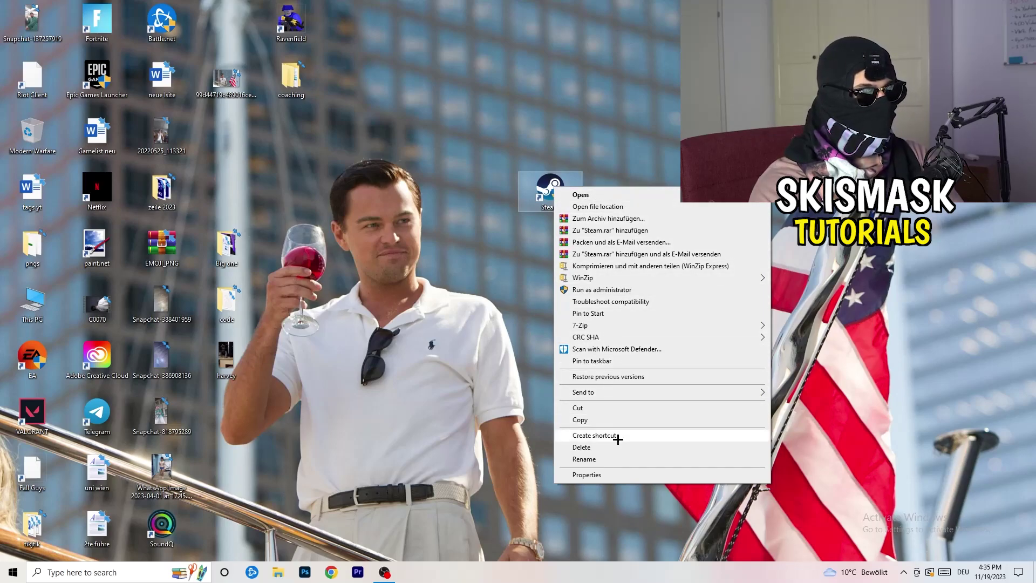
{"action": "left_click", "coordinate": [621, 476]}
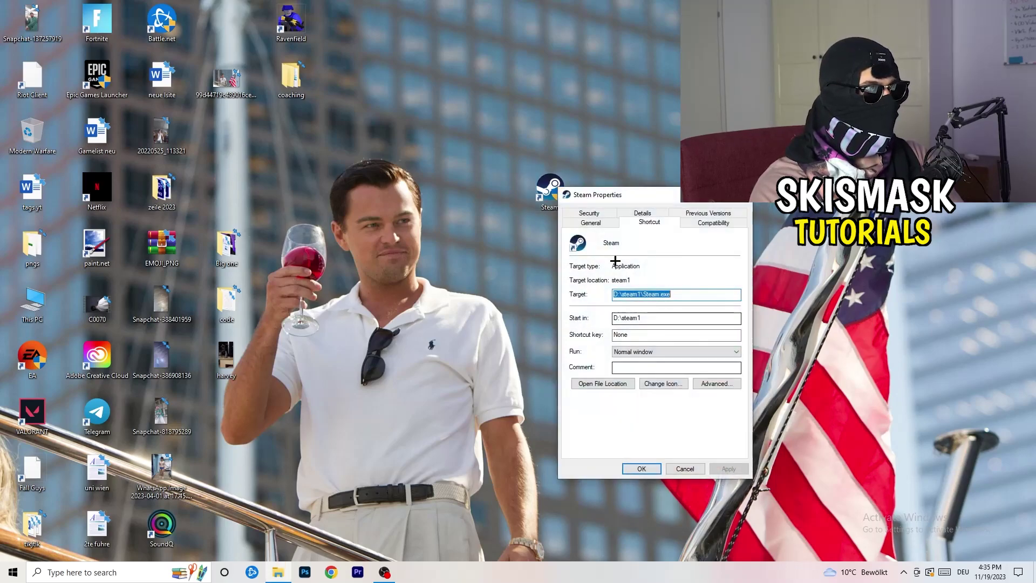
{"action": "left_click_drag", "start_coordinate": [622, 209], "coordinate": [457, 119]}
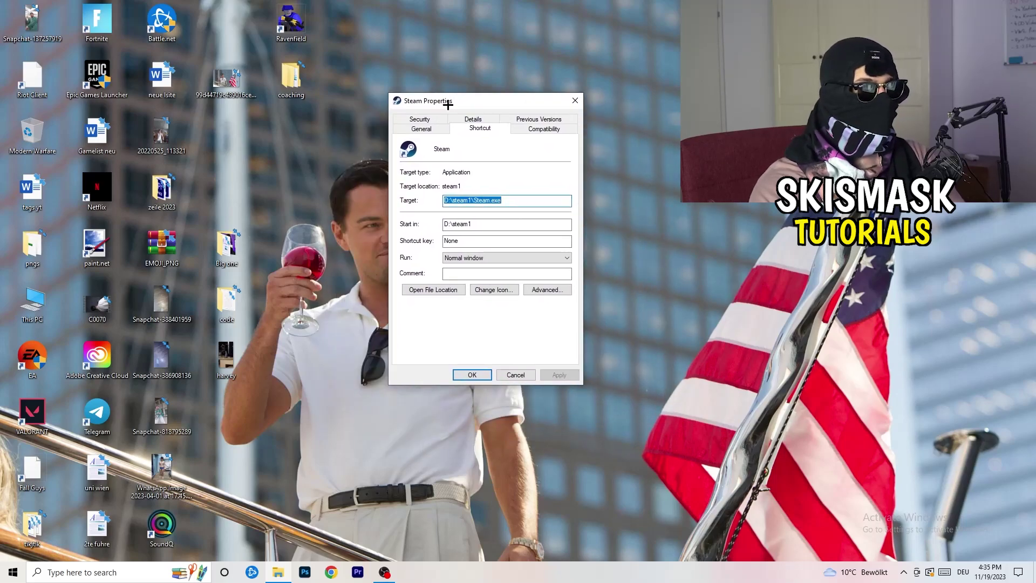
- Keep Steam's compatibility mode at Windows 8 and confirm with OK
{"action": "left_click", "coordinate": [545, 130]}
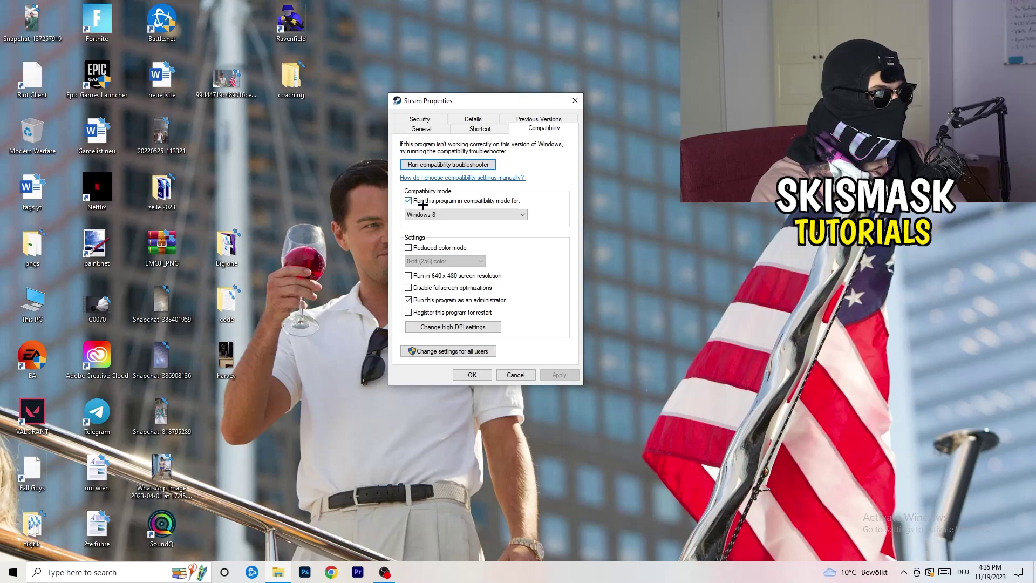
{"action": "left_click", "coordinate": [490, 214]}
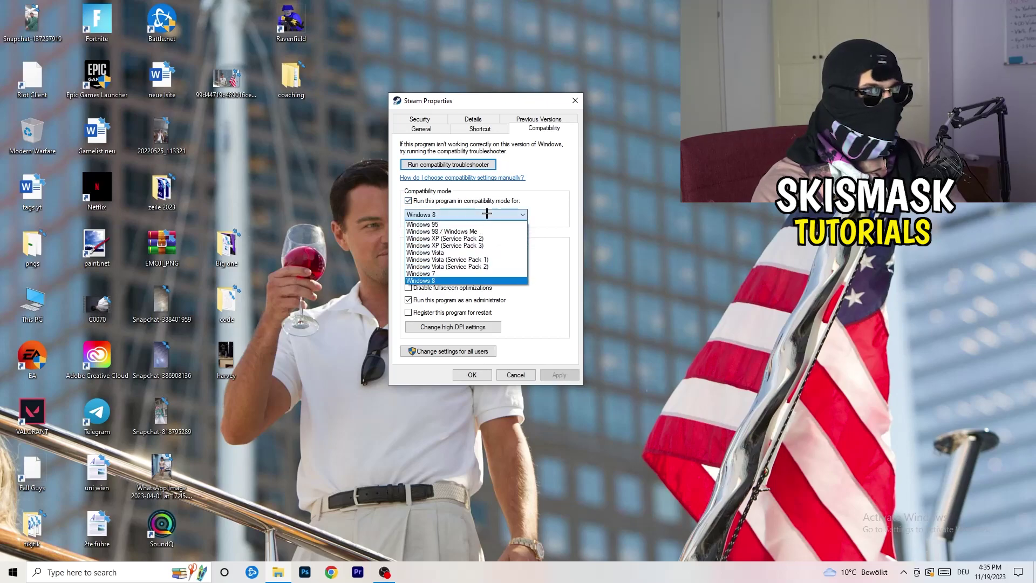
{"action": "left_click", "coordinate": [575, 207]}
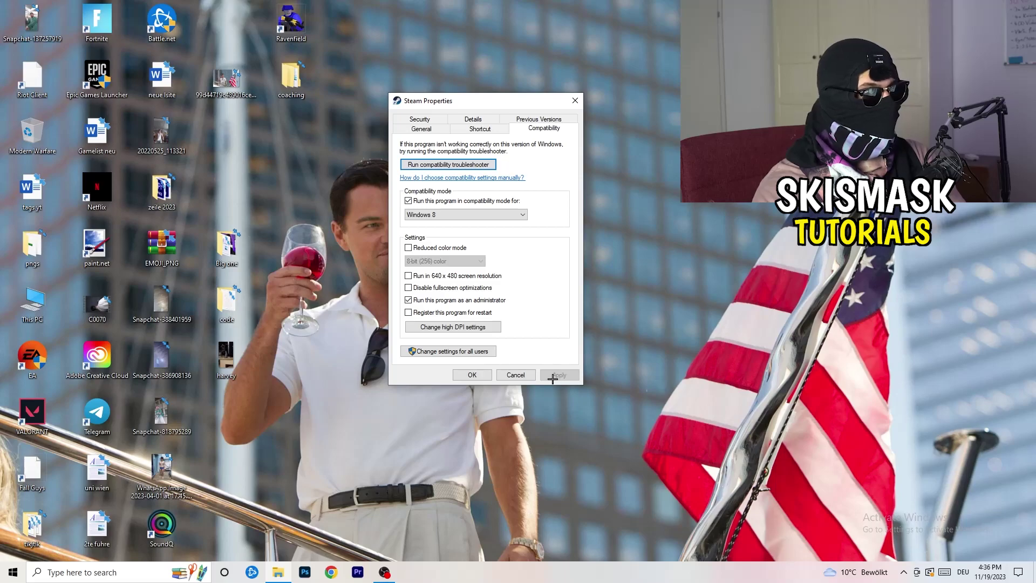
{"action": "left_click", "coordinate": [472, 374]}
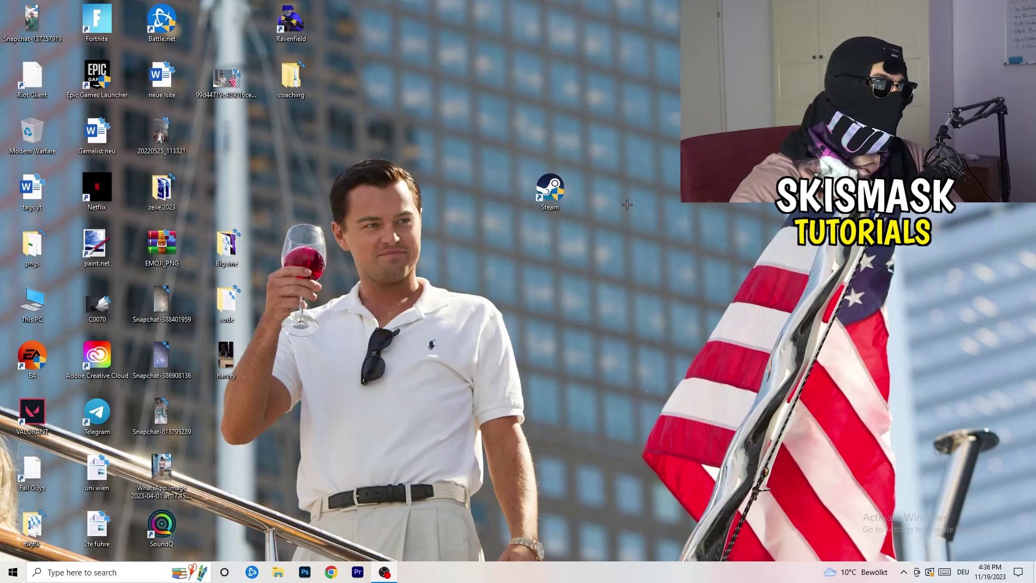
- Shift the Steam shortcut further left across the desktop
{"action": "left_click_drag", "start_coordinate": [635, 225], "coordinate": [568, 262]}
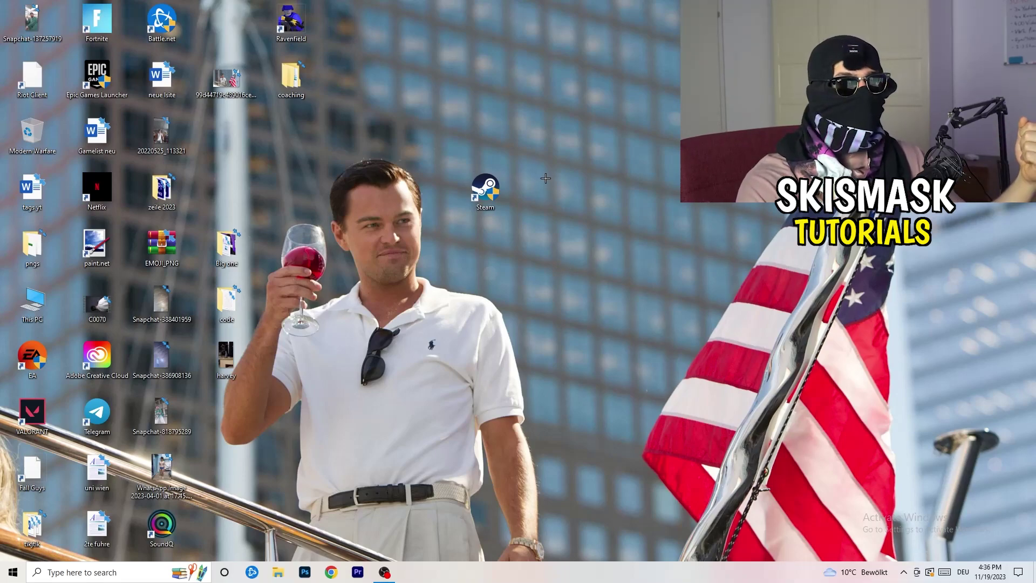
{"action": "left_click", "coordinate": [500, 192]}
{"action": "left_click_drag", "start_coordinate": [486, 191], "coordinate": [357, 191]}
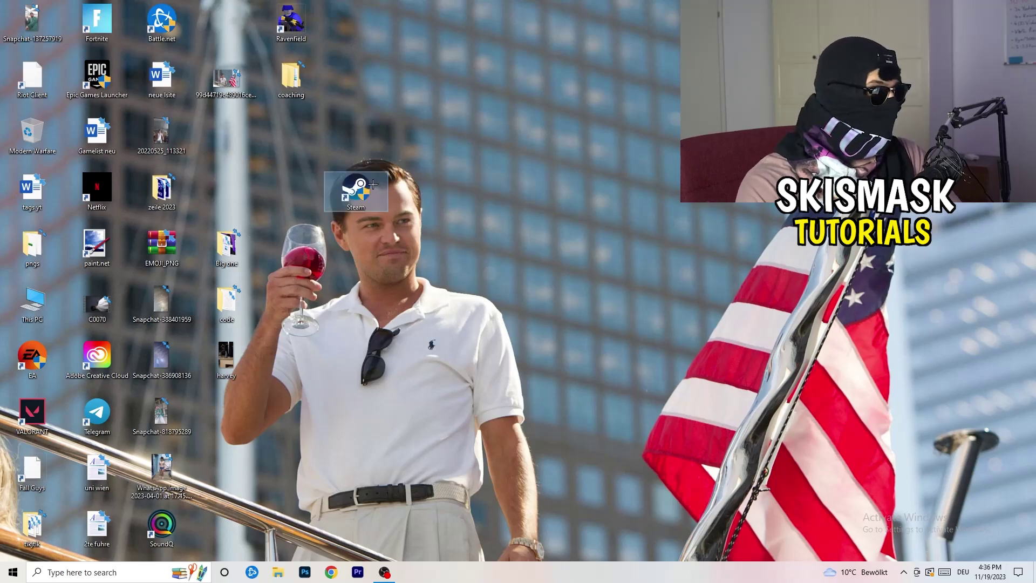
- Review Steam's Compatibility tab, then return the shortcut to the icon grid
{"action": "right_click", "coordinate": [359, 184]}
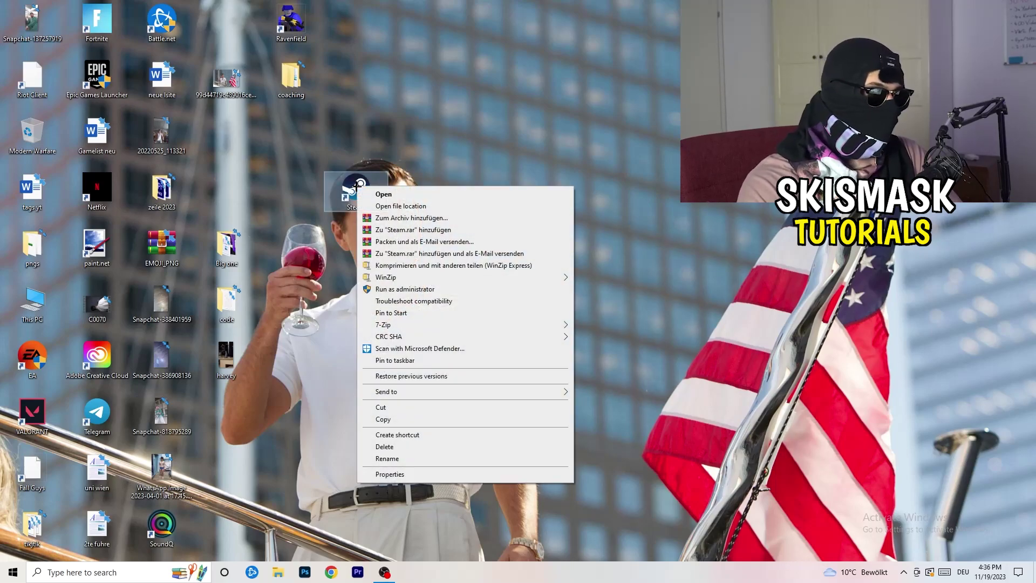
{"action": "left_click", "coordinate": [409, 474]}
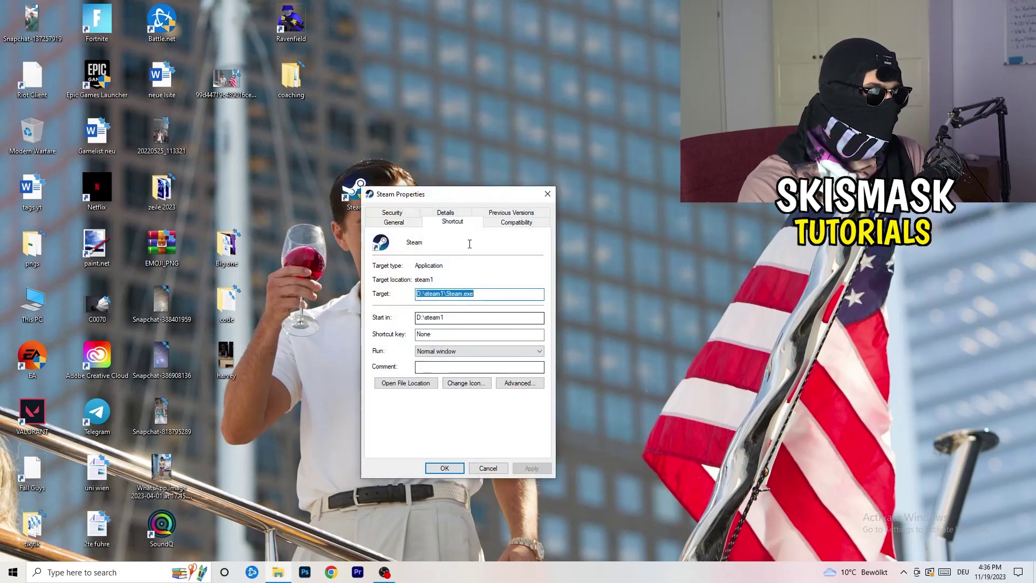
{"action": "left_click", "coordinate": [516, 220]}
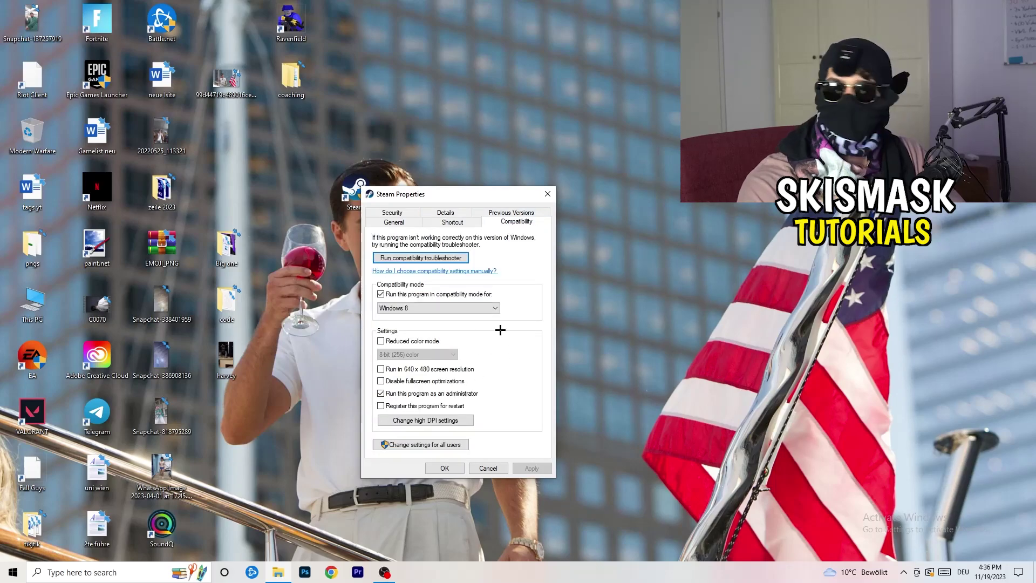
{"action": "left_click", "coordinate": [548, 194]}
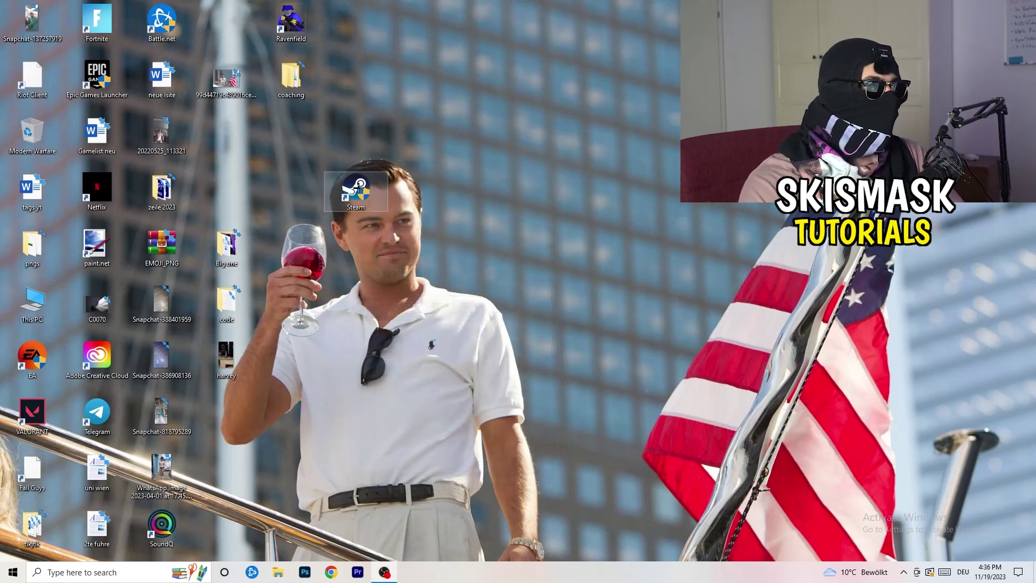
{"action": "left_click_drag", "start_coordinate": [358, 190], "coordinate": [226, 134]}
{"action": "left_click", "coordinate": [555, 96]}
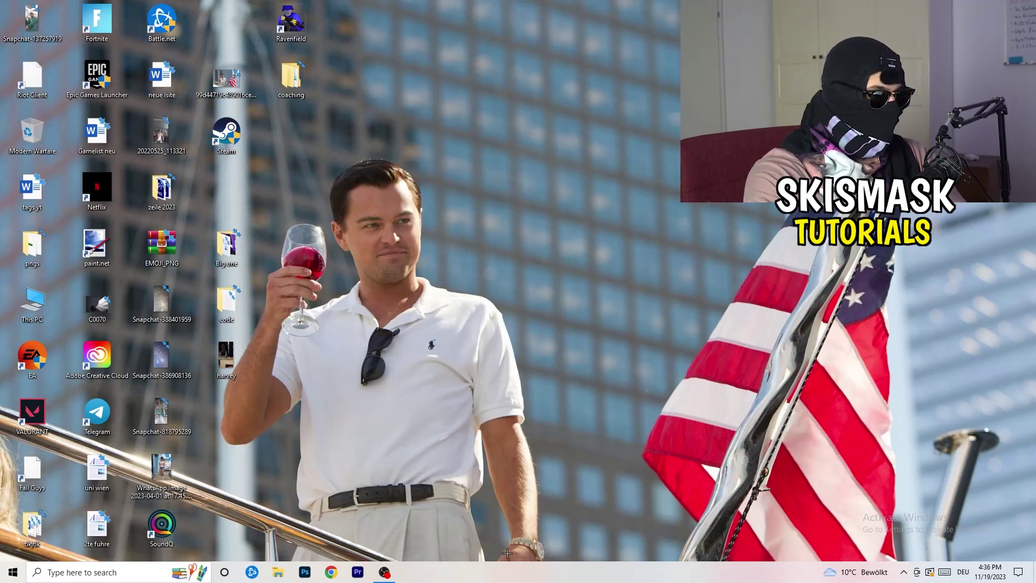
{"action": "left_click_drag", "start_coordinate": [511, 571], "coordinate": [275, 9]}
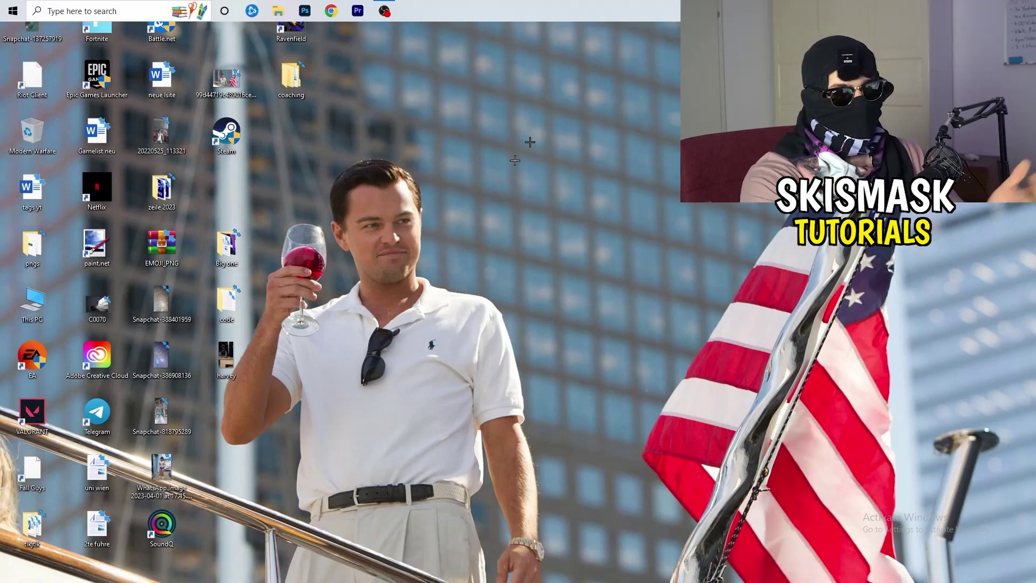
{"action": "left_click_drag", "start_coordinate": [454, 9], "coordinate": [431, 567]}
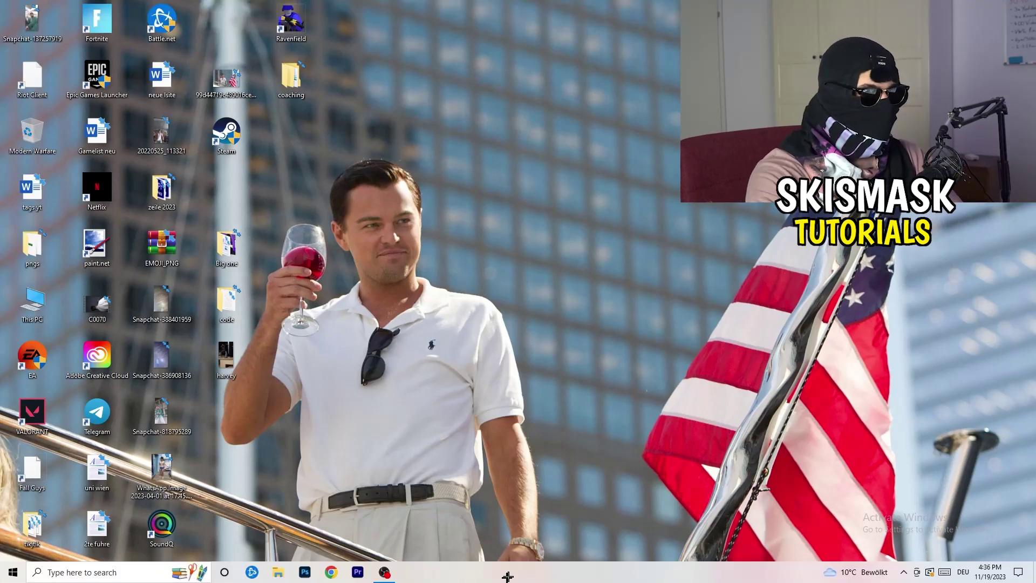
{"action": "right_click", "coordinate": [553, 572]}
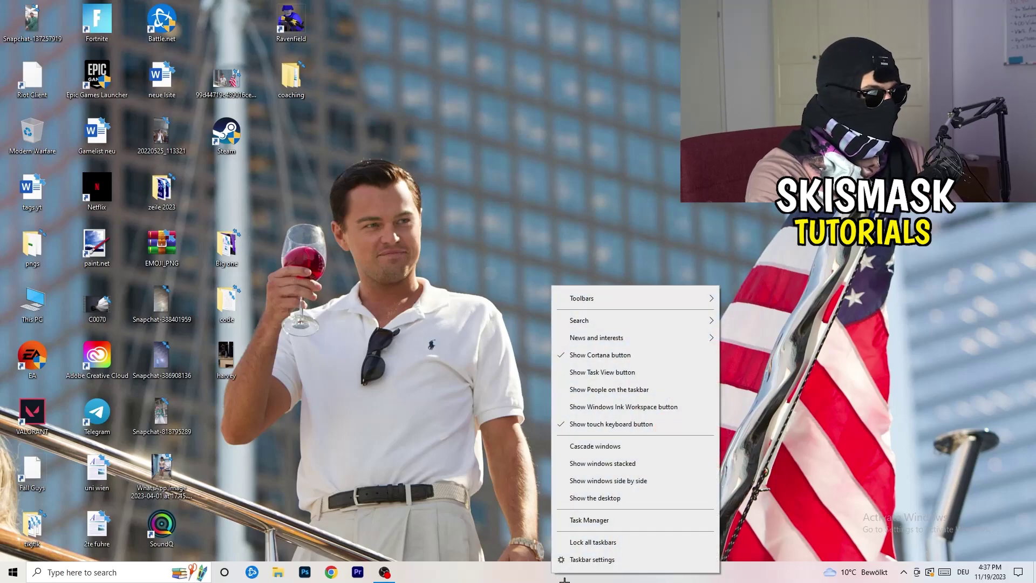
{"action": "left_click", "coordinate": [595, 543]}
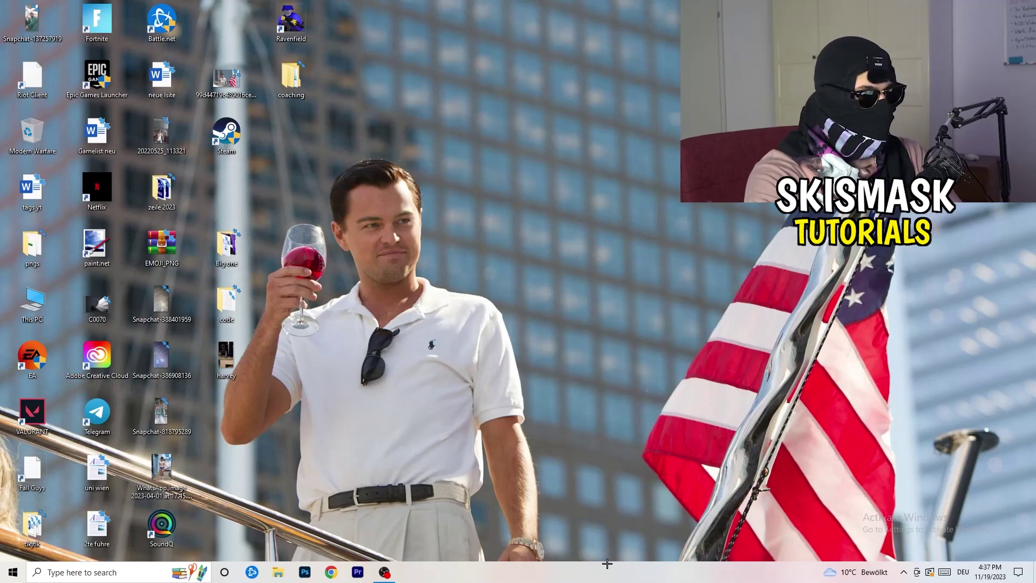
- Maximize Task Manager and switch to its Details process list
{"action": "left_click", "coordinate": [600, 23]}
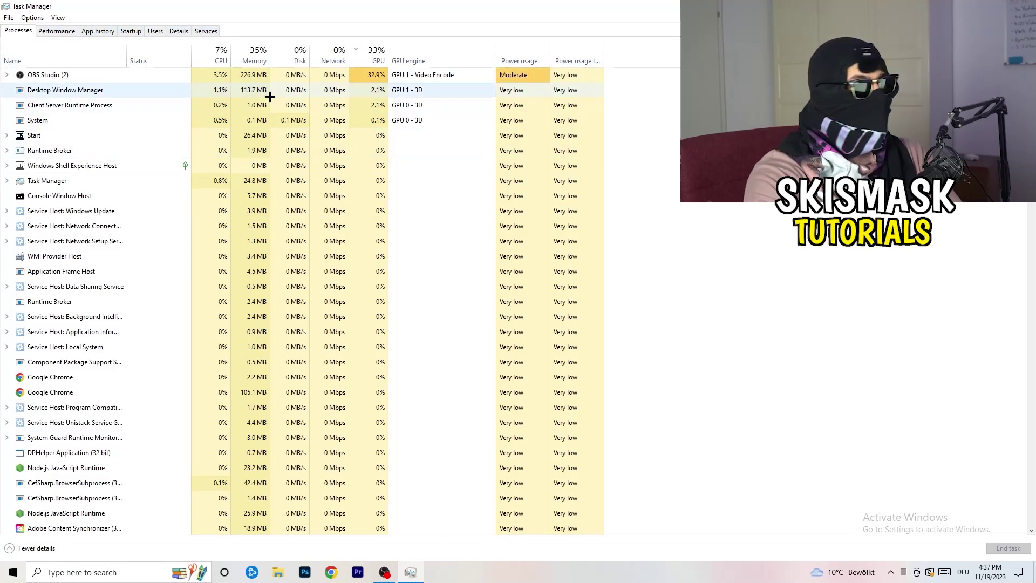
{"action": "left_click", "coordinate": [179, 31]}
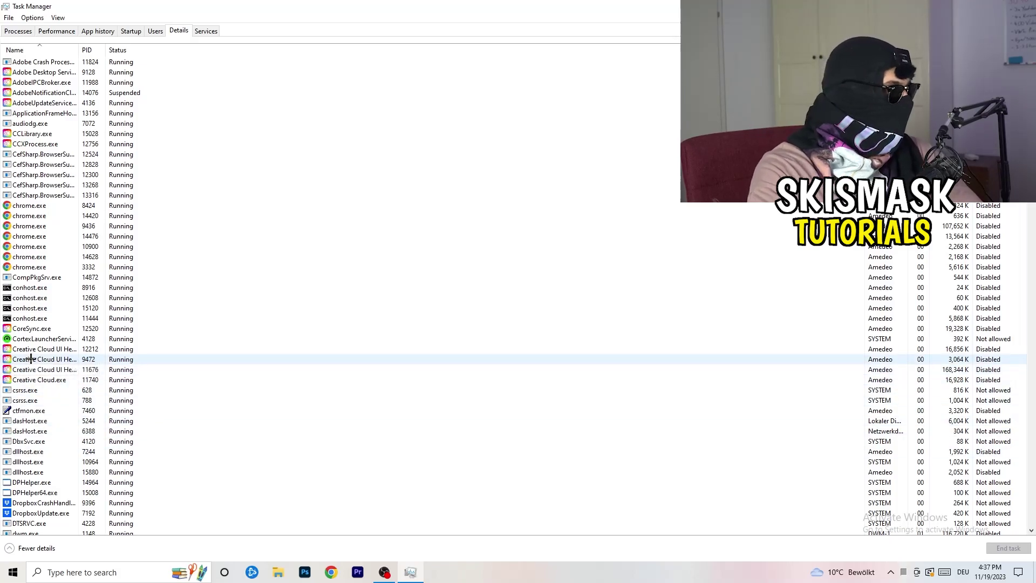
- Inspect a Creative Cloud process's priority options, then dismiss the menu with Esc
{"action": "right_click", "coordinate": [32, 359]}
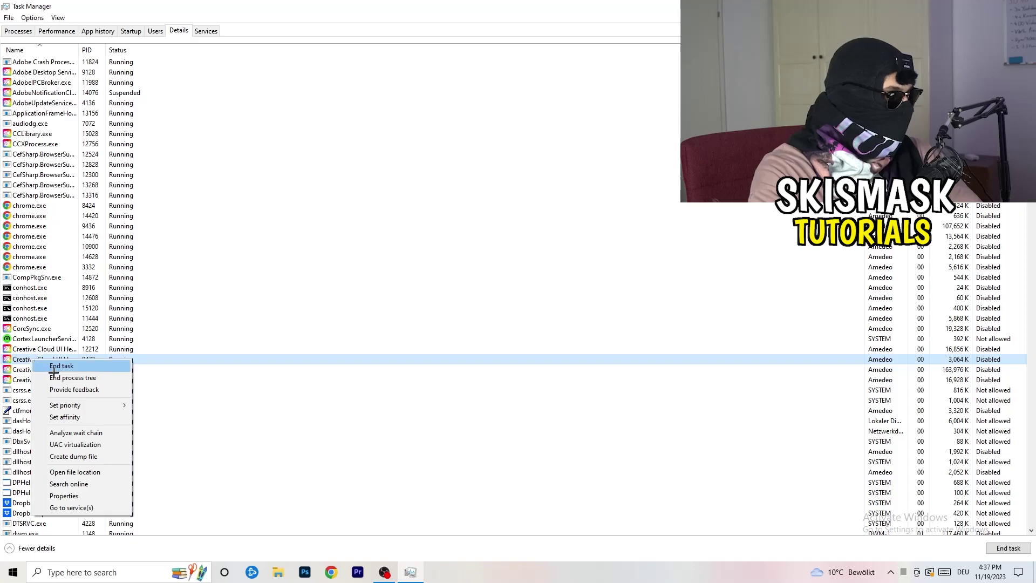
{"action": "mouse_move", "coordinate": [65, 406]}
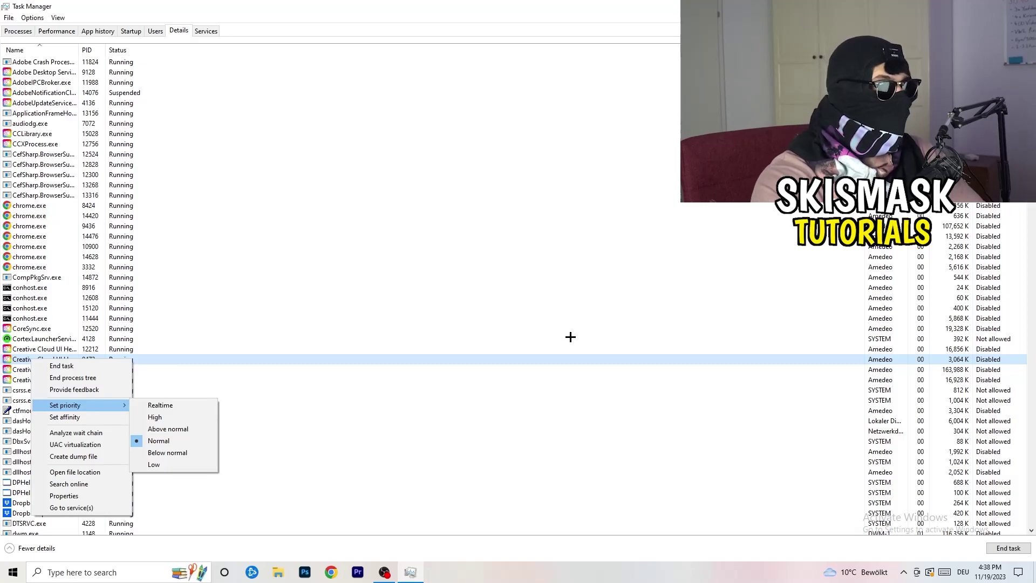
{"action": "key", "text": "Escape"}
{"action": "key", "text": "alt+F4"}
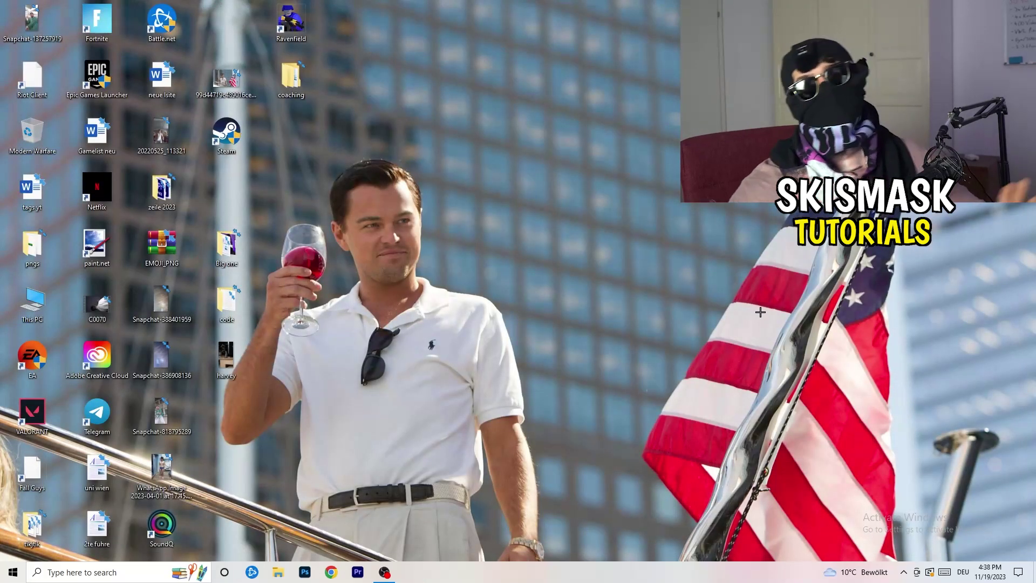